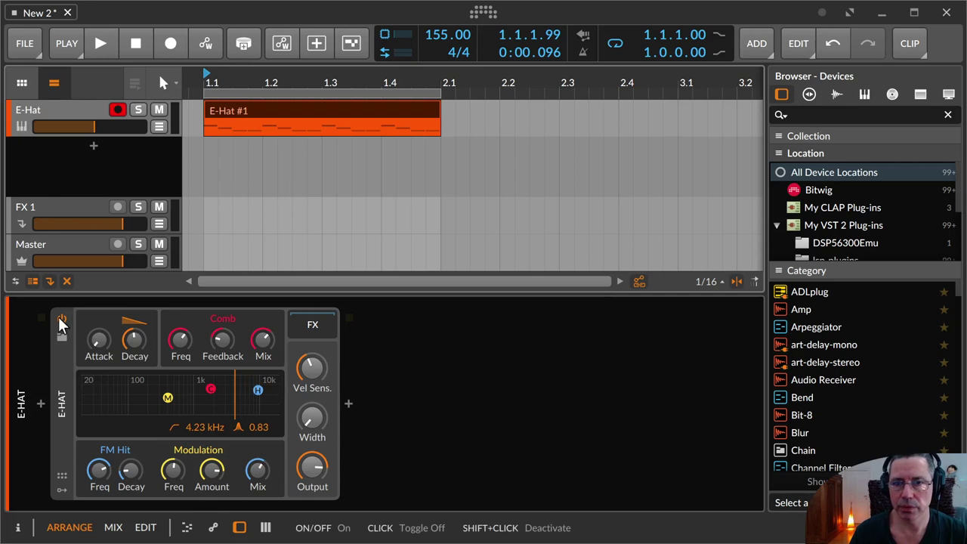
# - Browse the replacement presets available for the E-Hat device and close the browser without choosing one
pyautogui.click(62, 337)
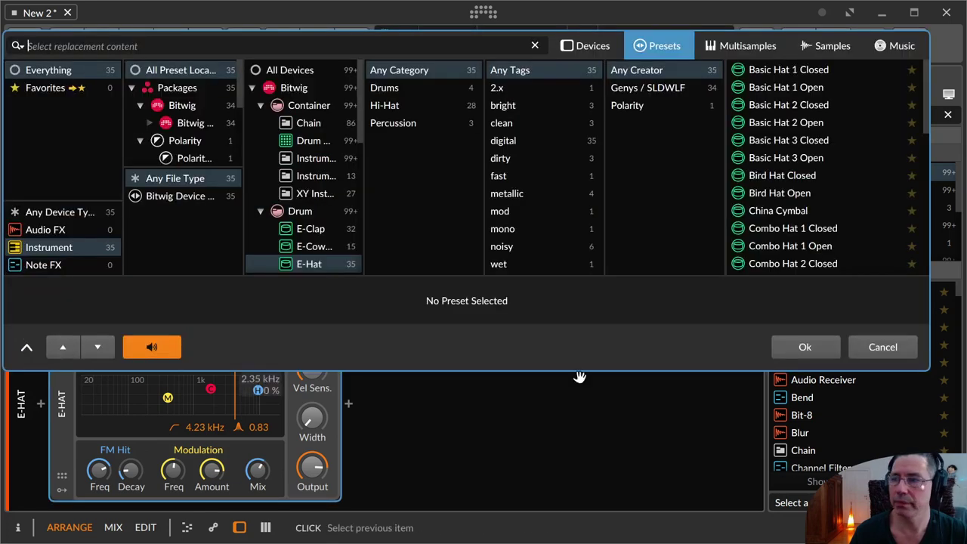
pyautogui.scroll(-10, 865, 121)
pyautogui.scroll(7, 868, 127)
pyautogui.scroll(2, 868, 125)
pyautogui.scroll(-5, 868, 124)
pyautogui.press('Escape')
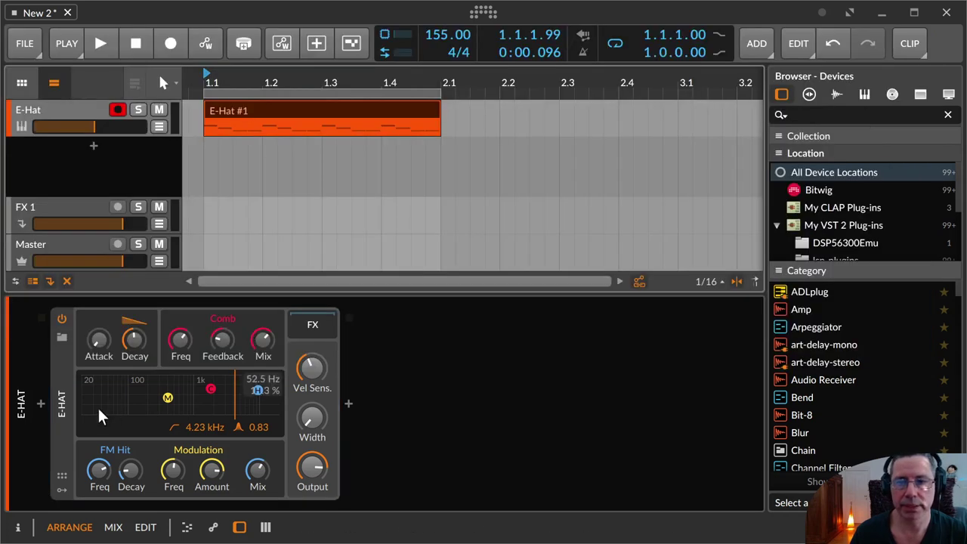
# - Show and hide the E-Hat device's remote controls and its modulator slots
pyautogui.click(62, 412)
pyautogui.click(62, 478)
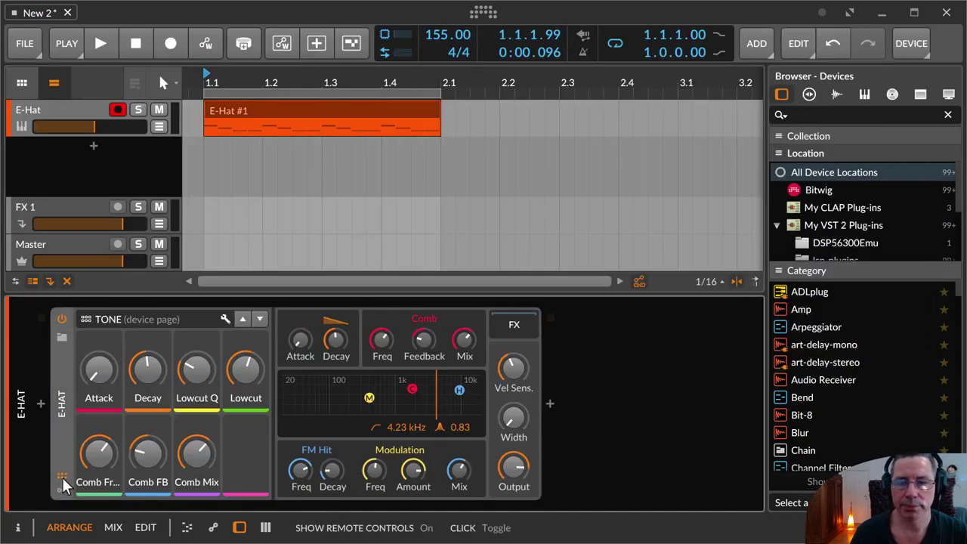
pyautogui.click(62, 478)
pyautogui.click(63, 488)
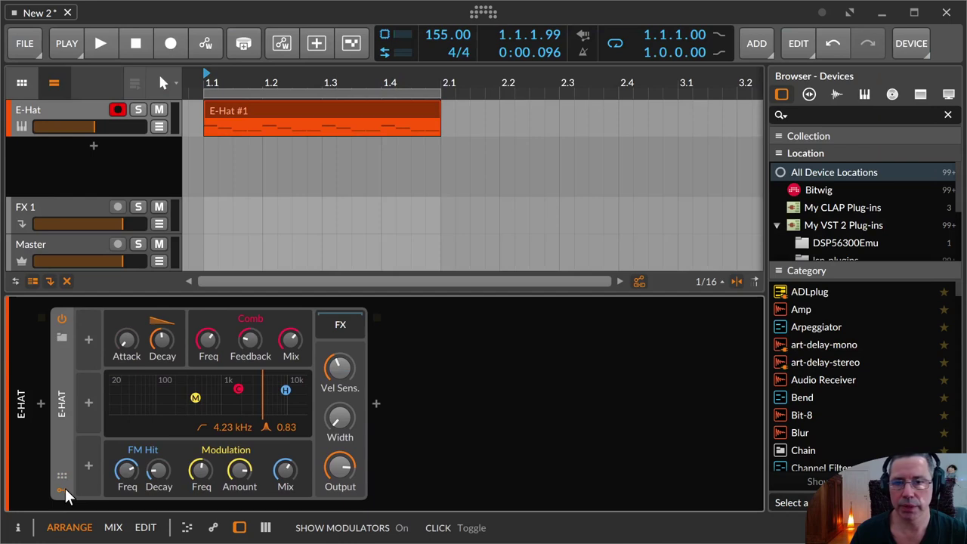
pyautogui.click(65, 489)
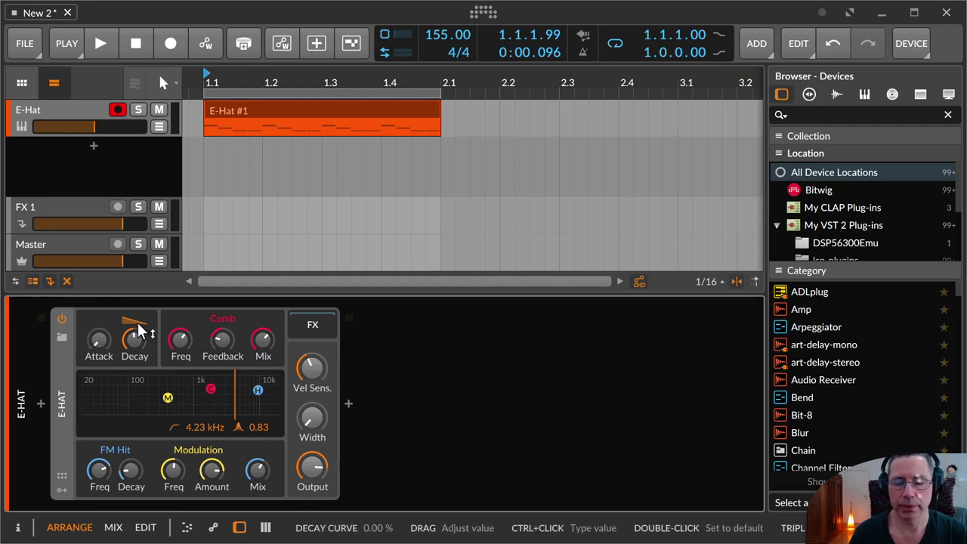
# - Try longer attack times on the E-Hat while the loop plays and return the attack to its default
pyautogui.moveTo(96, 344); pyautogui.dragTo(97, 341)
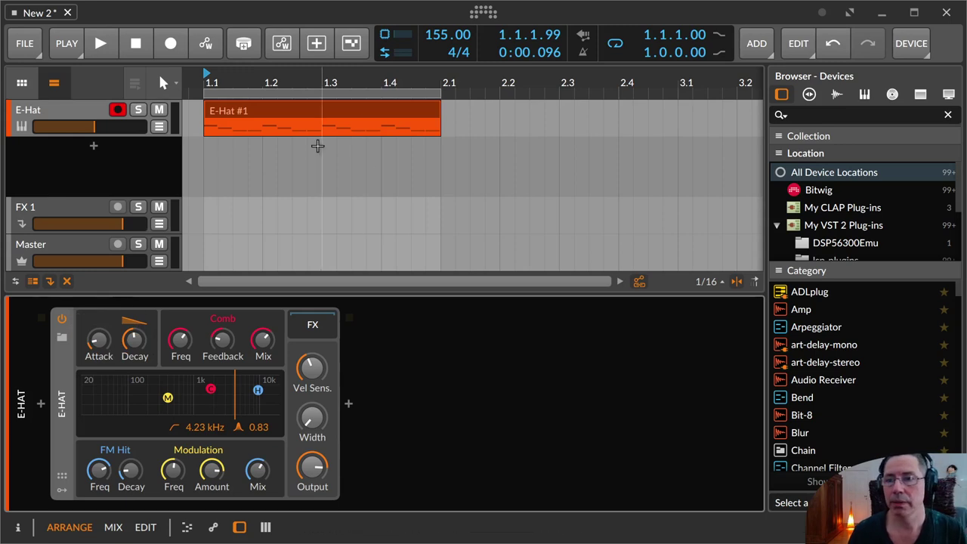
pyautogui.click(252, 107)
pyautogui.doubleClick(97, 340)
pyautogui.press('space')
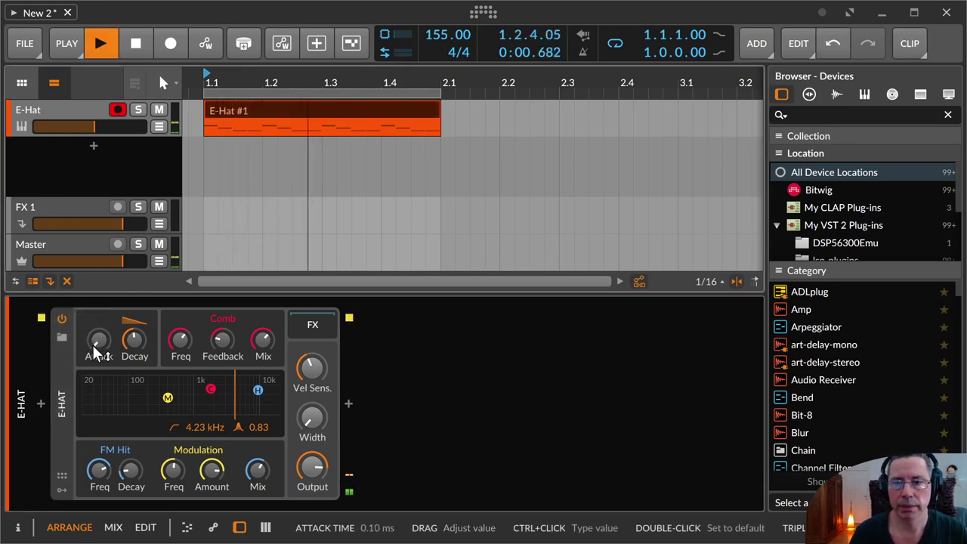
pyautogui.moveTo(96, 346); pyautogui.dragTo(136, 326)
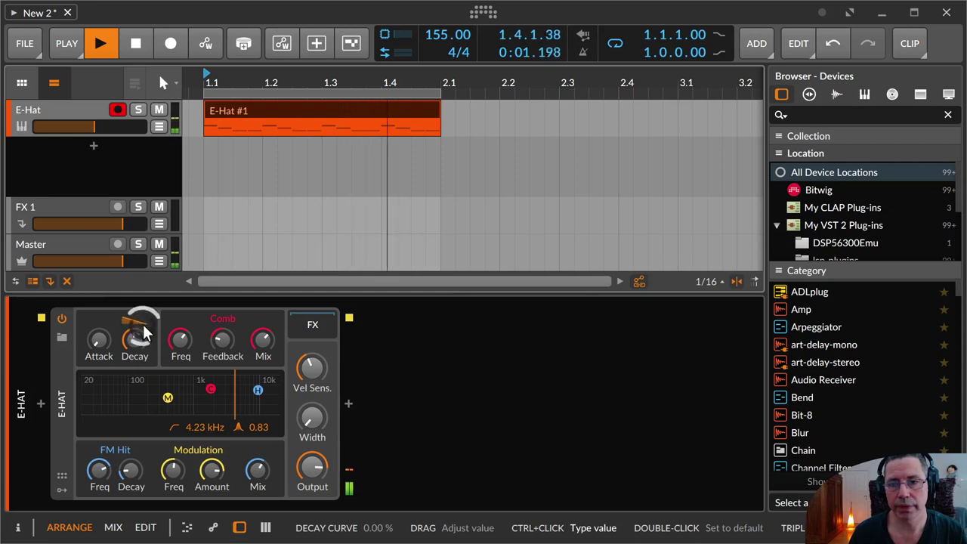
# - Bend the E-Hat's decay curve and shorten its decay time while auditioning the loop
pyautogui.moveTo(134, 323); pyautogui.dragTo(134, 346)
pyautogui.press('space')
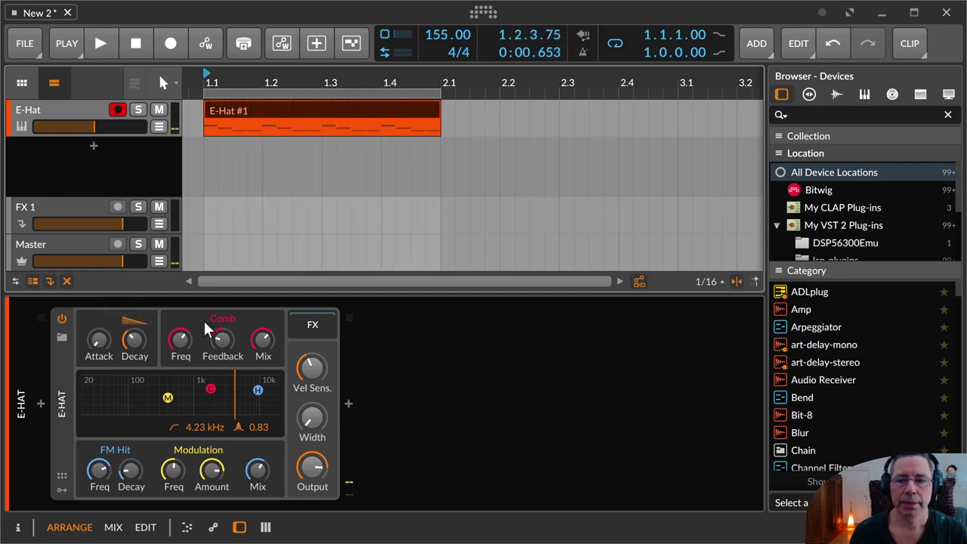
pyautogui.moveTo(134, 341); pyautogui.dragTo(136, 121)
# - Raise the E-Hat track's volume and adjust the device's output level during playback
pyautogui.press('space')
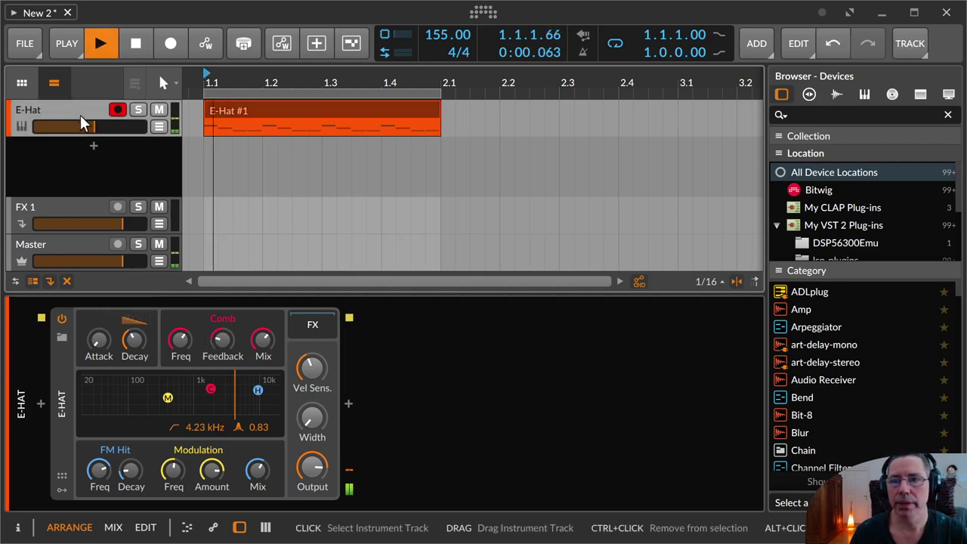
pyautogui.moveTo(93, 126); pyautogui.dragTo(121, 126)
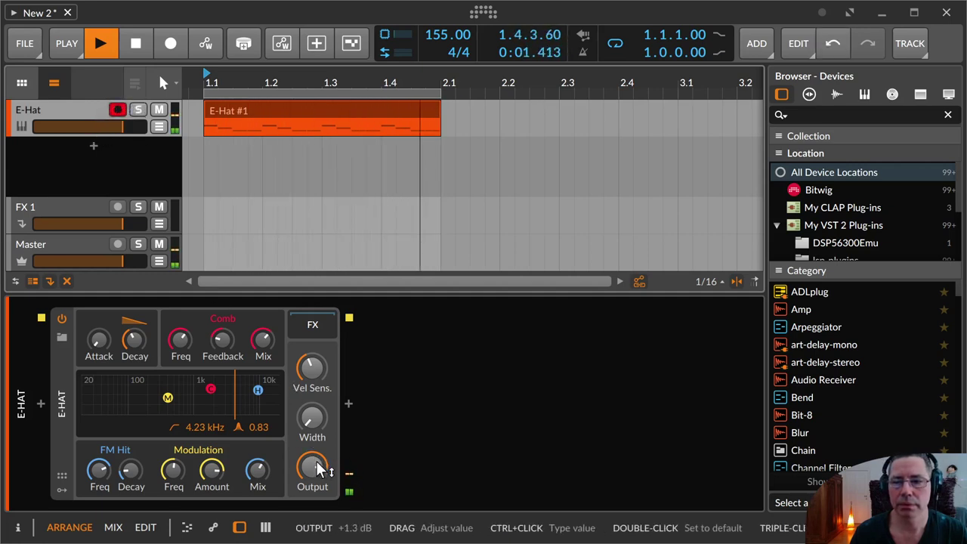
pyautogui.moveTo(313, 467)
pyautogui.mouseDown()
pyautogui.moveTo(314, 452)
pyautogui.moveTo(314, 466)
pyautogui.mouseUp()
pyautogui.press('space')
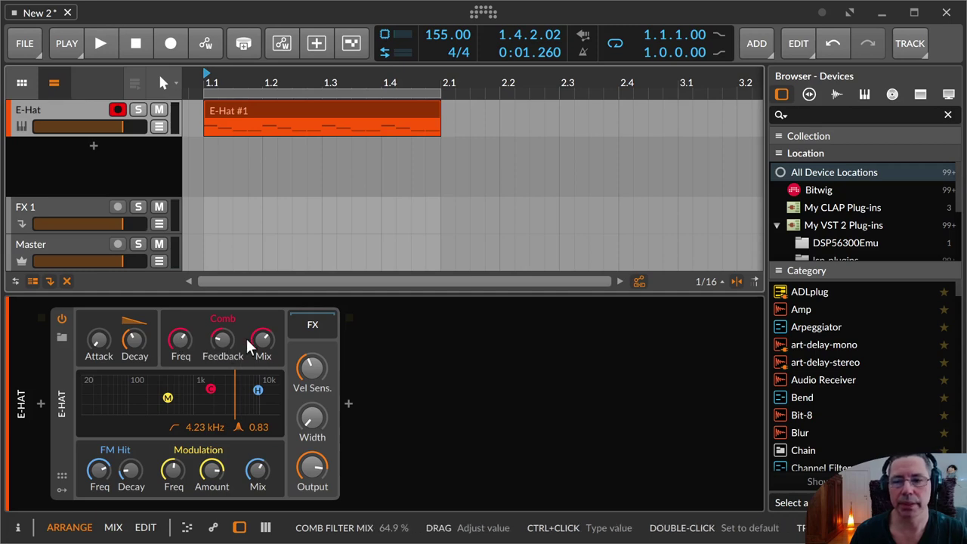
# - Vary the comb filter's mix and shift its point in the frequency display to about 2 kHz
pyautogui.moveTo(262, 349); pyautogui.dragTo(262, 349)
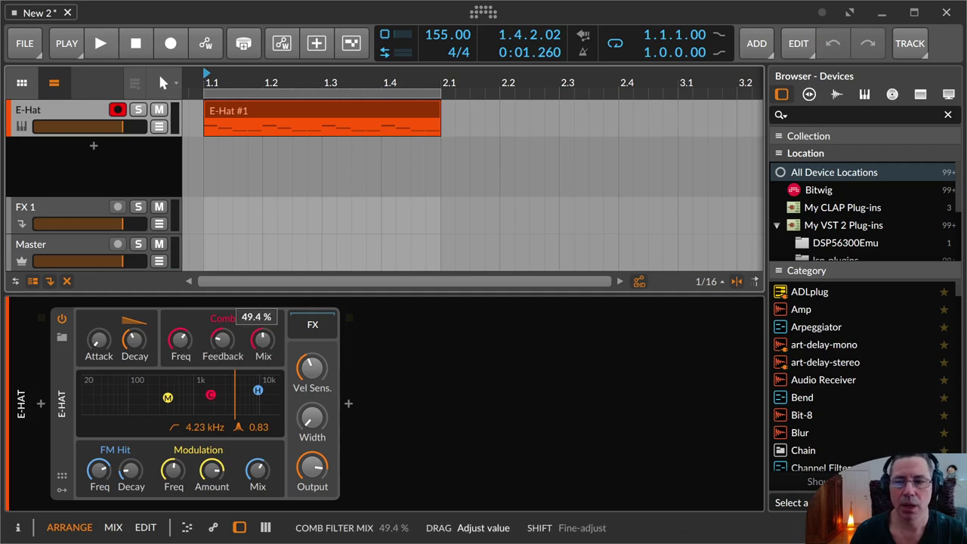
pyautogui.moveTo(262, 350); pyautogui.dragTo(262, 349)
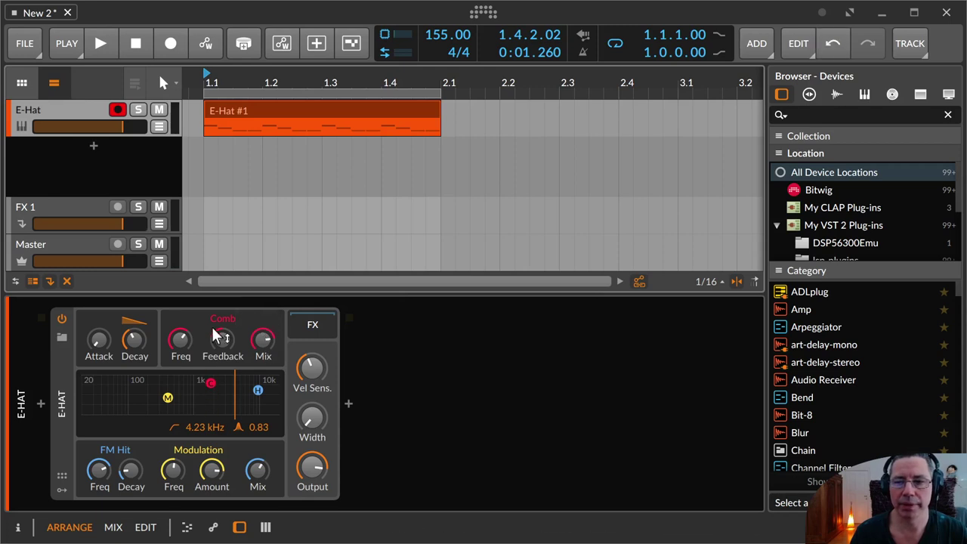
pyautogui.moveTo(211, 387); pyautogui.dragTo(214, 387)
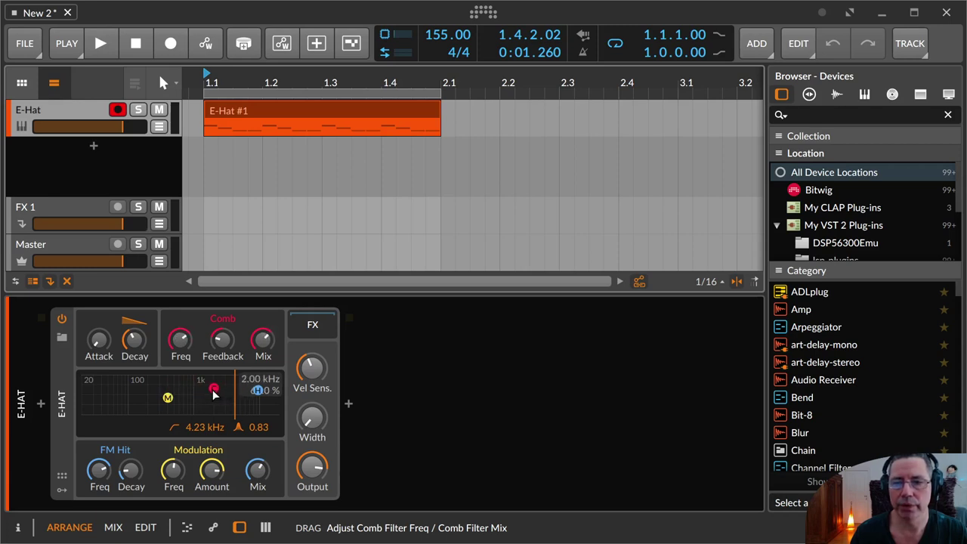
pyautogui.moveTo(213, 391); pyautogui.dragTo(213, 391)
# - Sweep the comb filter's frequency, mix and feedback during playback, leaving its point slightly above 1 kHz in the frequency display
pyautogui.press('space')
pyautogui.moveTo(181, 342); pyautogui.dragTo(265, 347)
pyautogui.moveTo(210, 385); pyautogui.dragTo(195, 399)
pyautogui.moveTo(223, 342)
pyautogui.mouseDown()
pyautogui.moveTo(222, 308)
pyautogui.moveTo(226, 345)
pyautogui.mouseUp()
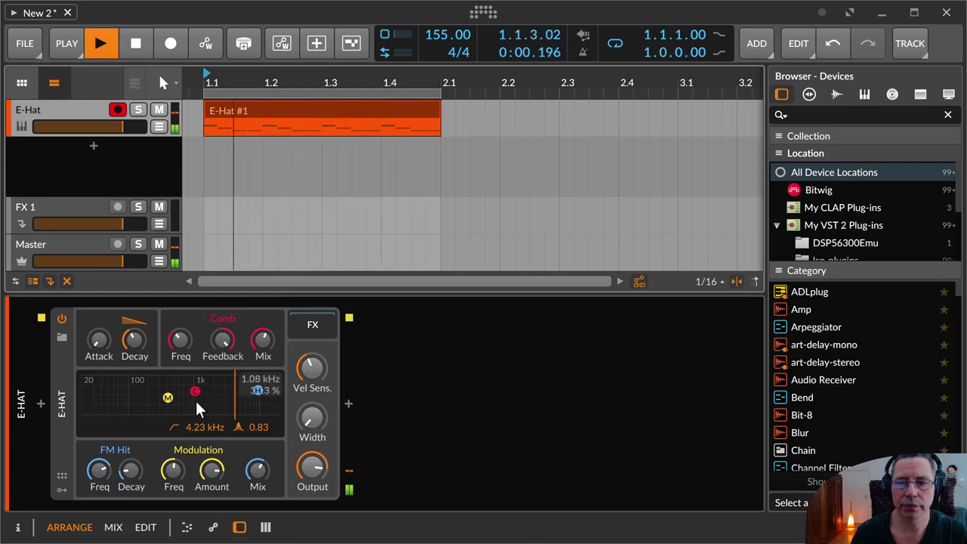
pyautogui.moveTo(196, 393); pyautogui.dragTo(163, 371)
pyautogui.moveTo(222, 342); pyautogui.dragTo(222, 408)
pyautogui.moveTo(222, 363); pyautogui.dragTo(222, 341)
pyautogui.moveTo(181, 378); pyautogui.dragTo(204, 391)
pyautogui.press('space')
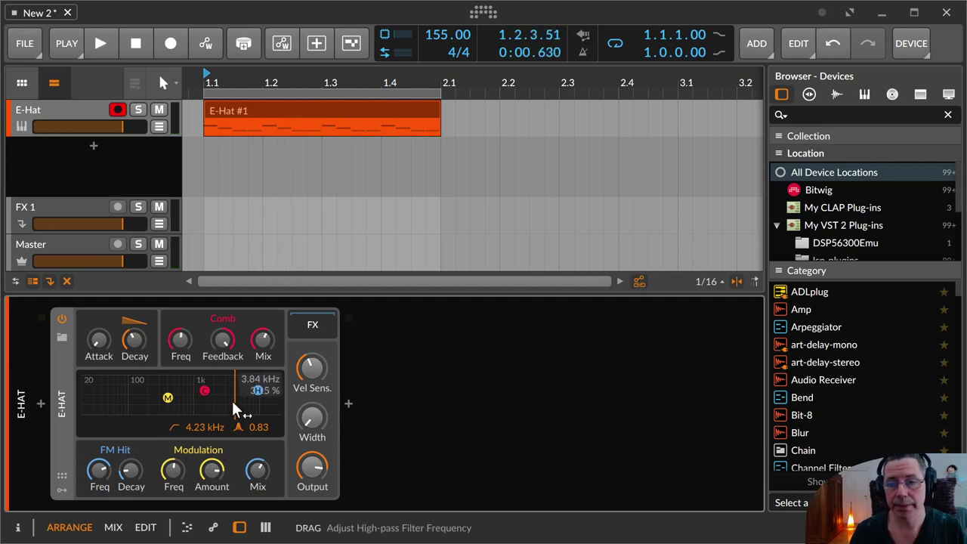
# - Lower the high-pass filter frequency to 831 Hz and reduce the comb feedback while the loop plays
pyautogui.moveTo(234, 401); pyautogui.dragTo(206, 409)
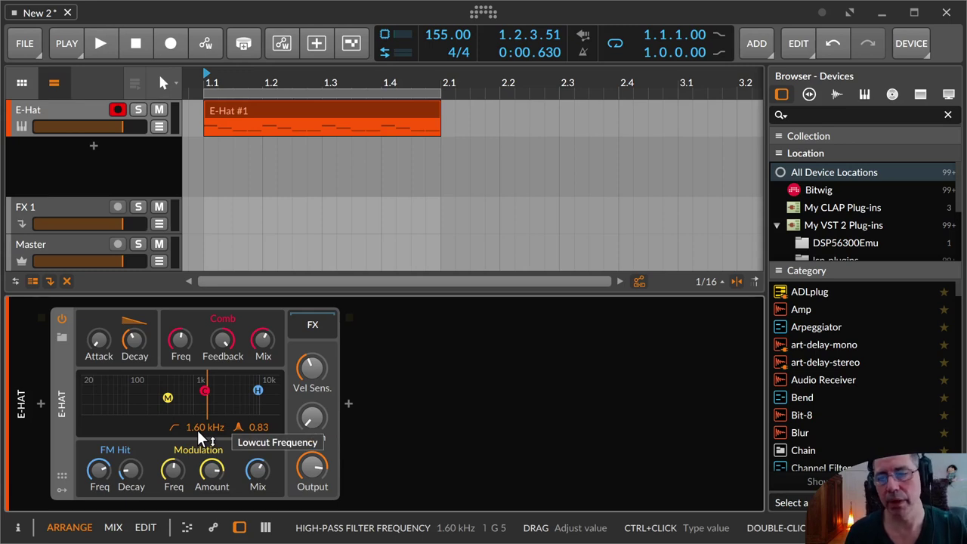
pyautogui.press('space')
pyautogui.moveTo(201, 423); pyautogui.dragTo(201, 393)
pyautogui.moveTo(222, 340); pyautogui.dragTo(189, 396)
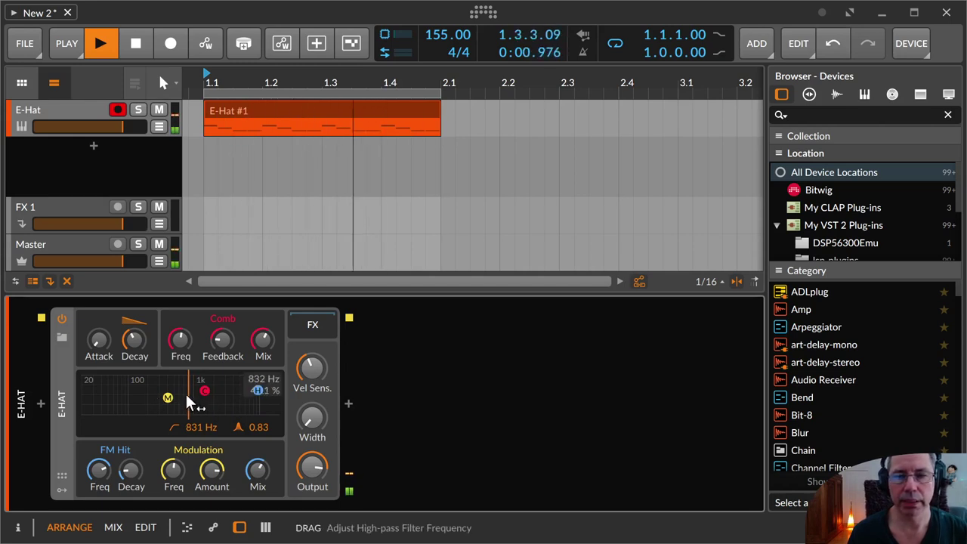
# - Sweep the high-pass filter's frequency and resonance, ending with the frequency at 1.35 kHz and the resonance at 1.00
pyautogui.moveTo(187, 398); pyautogui.dragTo(229, 411)
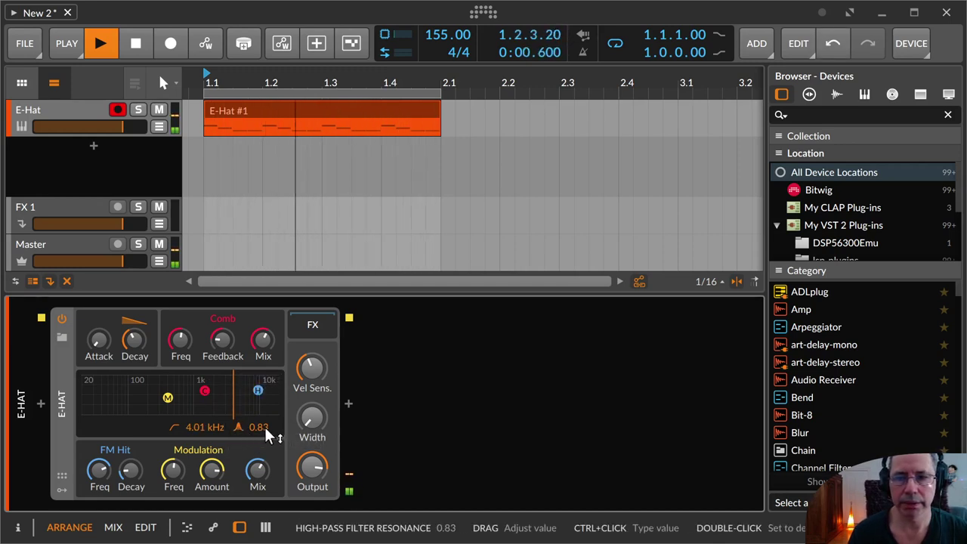
pyautogui.moveTo(264, 426); pyautogui.dragTo(249, 458)
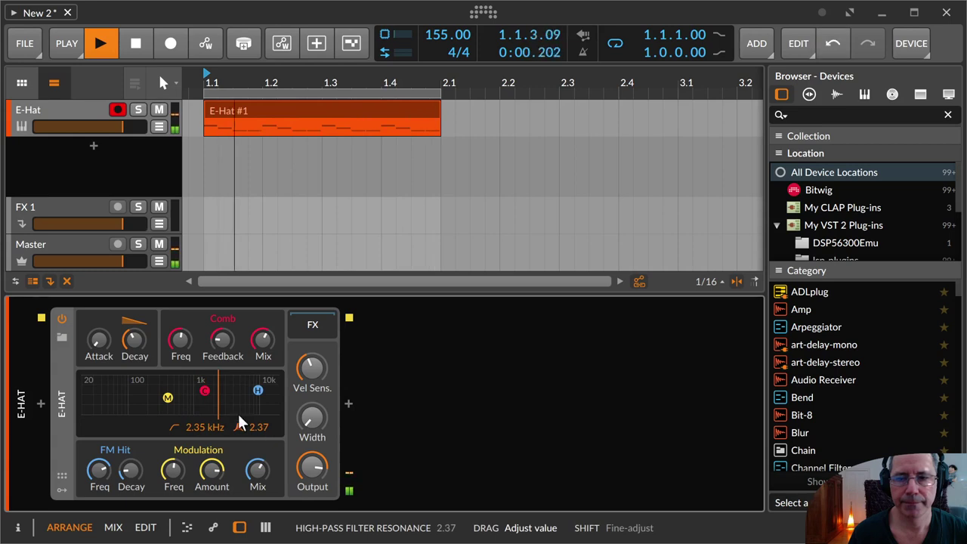
pyautogui.moveTo(217, 402); pyautogui.dragTo(192, 404)
pyautogui.moveTo(246, 427); pyautogui.dragTo(244, 348)
pyautogui.moveTo(199, 399)
pyautogui.mouseDown()
pyautogui.moveTo(241, 414)
pyautogui.moveTo(201, 405)
pyautogui.mouseUp()
pyautogui.doubleClick(257, 427)
pyautogui.press('BackSpace')
pyautogui.press('Escape')
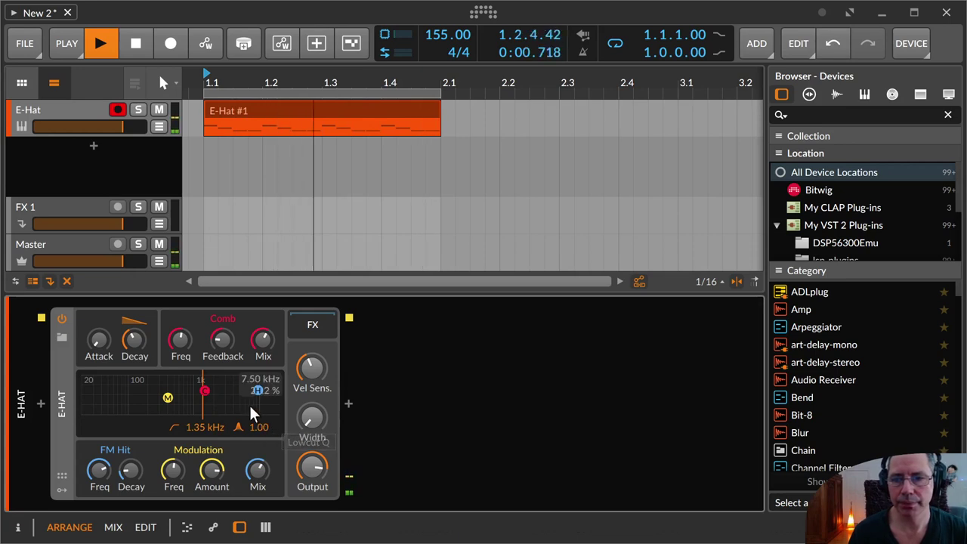
# - Try an EQ+ after the E-Hat with a resonant low-cut at 74.5 Hz and Q 3.66, and delete the device again
pyautogui.click(346, 404)
pyautogui.write('eq')
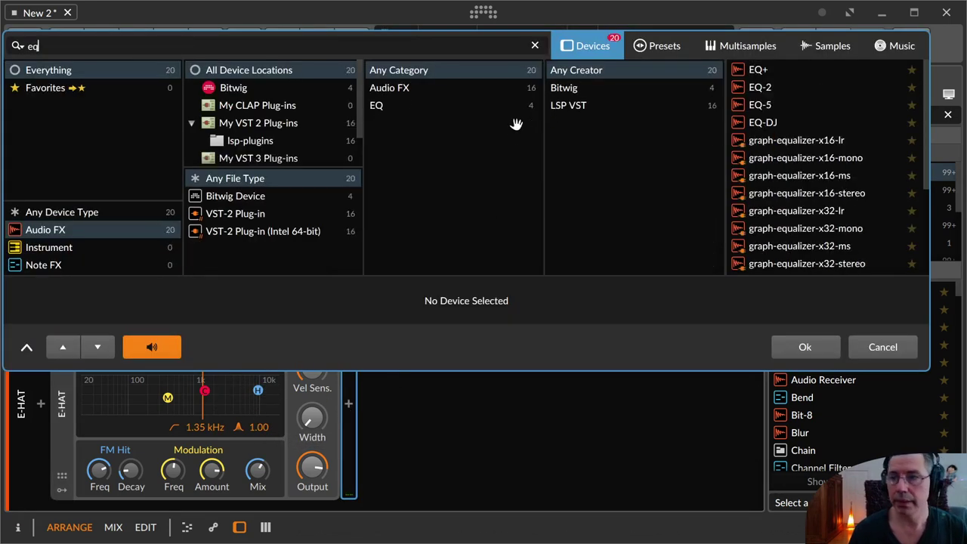
pyautogui.click(838, 70)
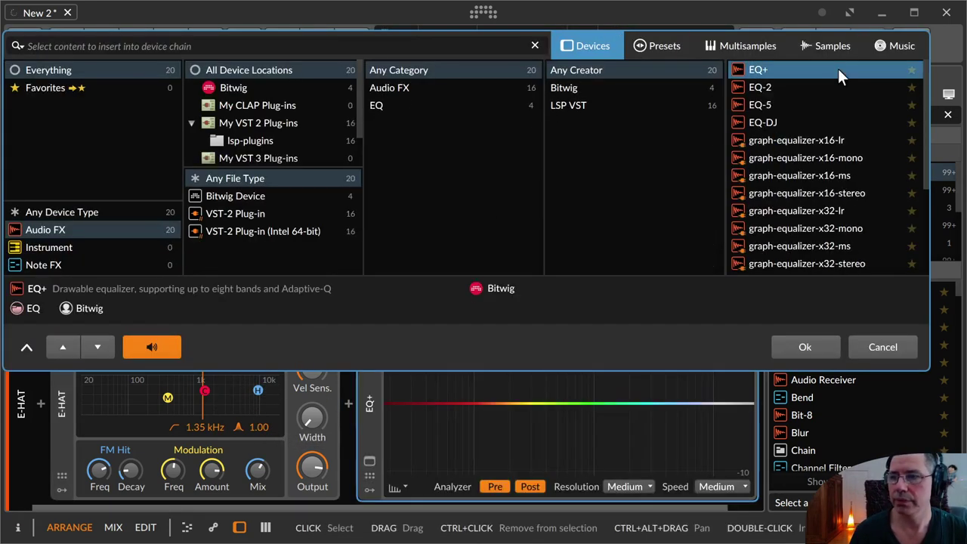
pyautogui.press('Return')
pyautogui.moveTo(389, 426); pyautogui.dragTo(460, 393)
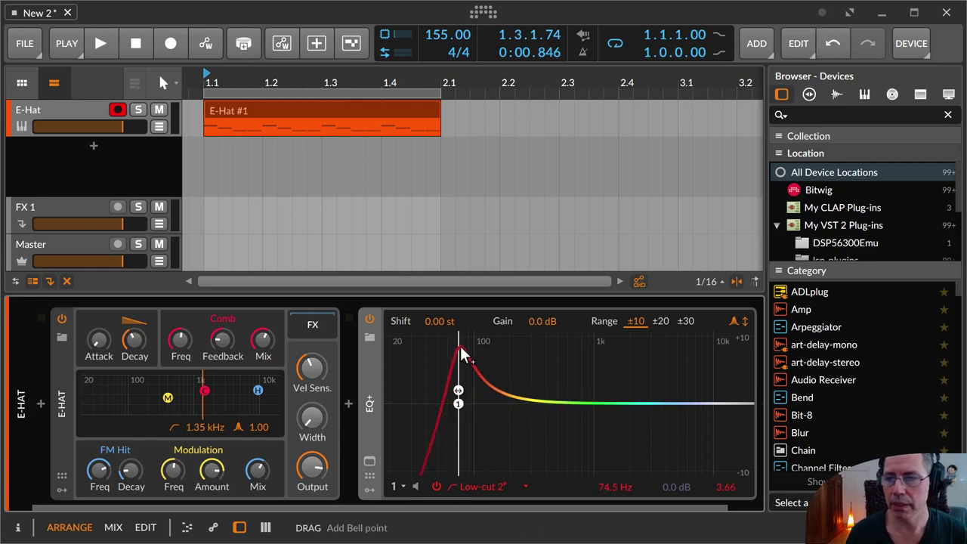
pyautogui.click(372, 373)
pyautogui.press('Delete')
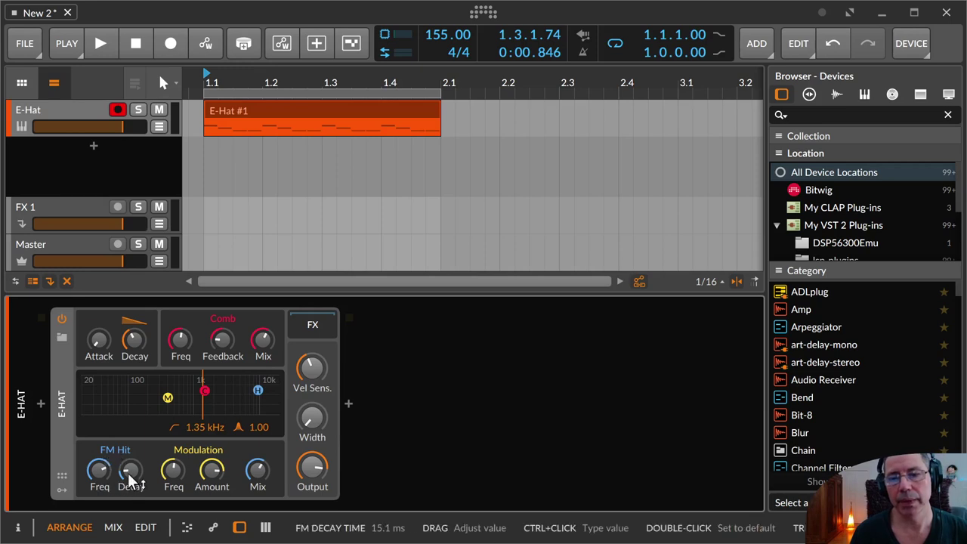
# - Lower the FM hit's carrier frequency to about 3.35 kHz and lengthen its FM decay while the loop plays
pyautogui.moveTo(257, 391); pyautogui.dragTo(237, 401)
pyautogui.press('space')
pyautogui.moveTo(131, 475); pyautogui.dragTo(149, 478)
pyautogui.moveTo(235, 396)
pyautogui.mouseDown()
pyautogui.moveTo(261, 405)
pyautogui.moveTo(229, 402)
pyautogui.mouseUp()
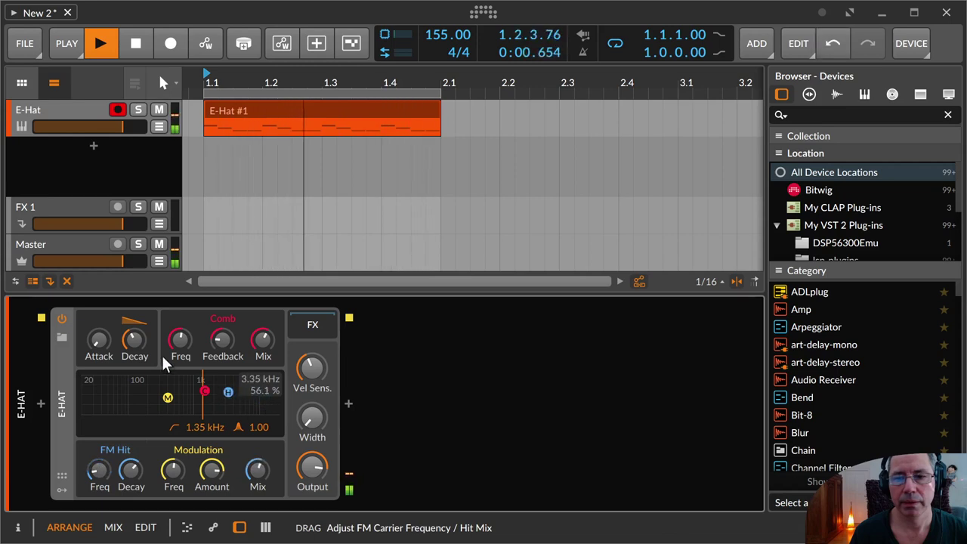
# - Vary the E-Hat's main decay and move the FM hit's carrier frequency higher during playback
pyautogui.moveTo(134, 341); pyautogui.dragTo(134, 346)
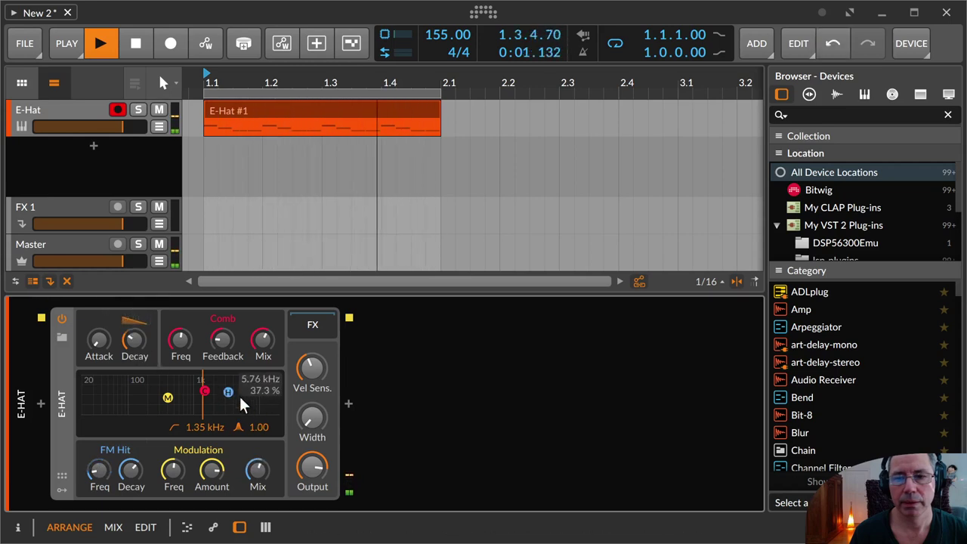
pyautogui.moveTo(234, 396); pyautogui.dragTo(248, 393)
pyautogui.moveTo(148, 348); pyautogui.dragTo(148, 343)
pyautogui.moveTo(248, 394)
pyautogui.mouseDown()
pyautogui.moveTo(232, 395)
pyautogui.moveTo(251, 393)
pyautogui.moveTo(235, 403)
pyautogui.moveTo(251, 390)
pyautogui.moveTo(240, 403)
pyautogui.mouseUp()
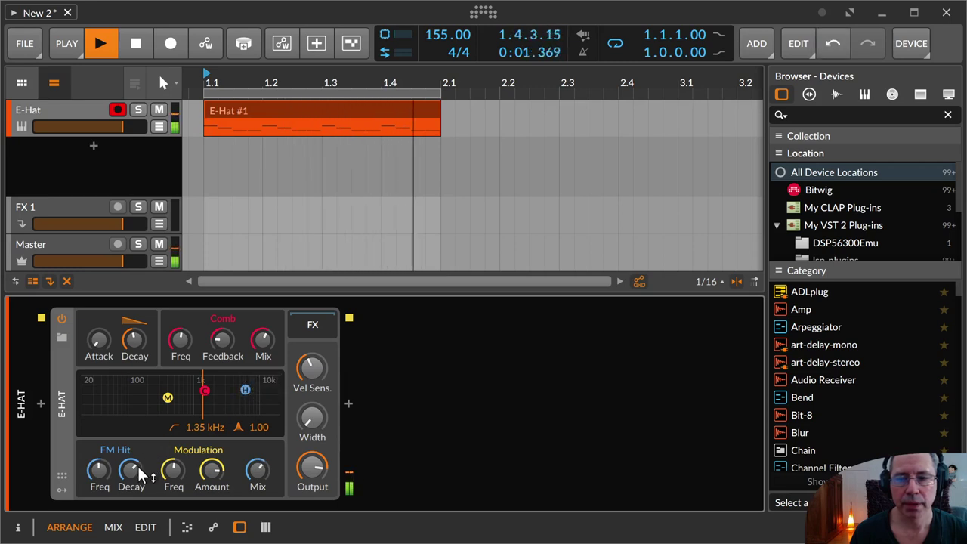
# - Fine-tune the FM hit's carrier frequency and mix, and set its FM decay time to 408 ms
pyautogui.moveTo(133, 469); pyautogui.dragTo(133, 423)
pyautogui.moveTo(245, 389)
pyautogui.mouseDown()
pyautogui.moveTo(275, 387)
pyautogui.moveTo(224, 401)
pyautogui.moveTo(213, 390)
pyautogui.moveTo(248, 395)
pyautogui.mouseUp()
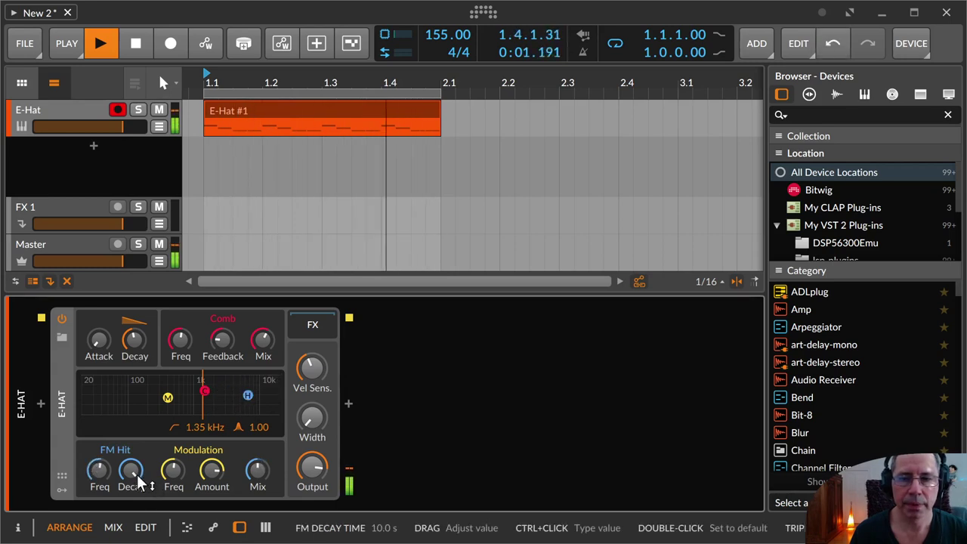
pyautogui.moveTo(133, 473)
pyautogui.mouseDown()
pyautogui.moveTo(133, 528)
pyautogui.moveTo(139, 474)
pyautogui.mouseUp()
pyautogui.press('space')
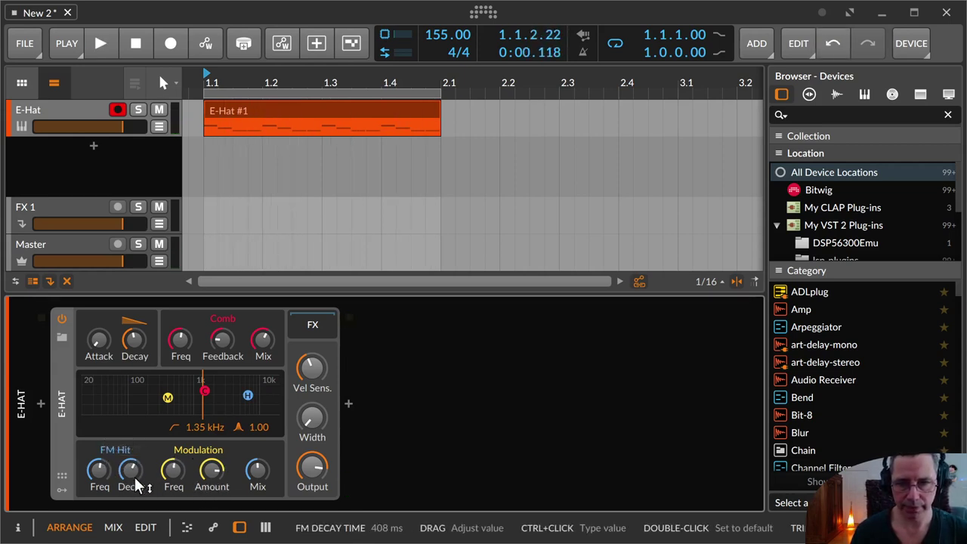
# - Set the FM modulator frequency to 1.35 kHz, increase the modulation amount, and turn the hit mix fully down
pyautogui.press('space')
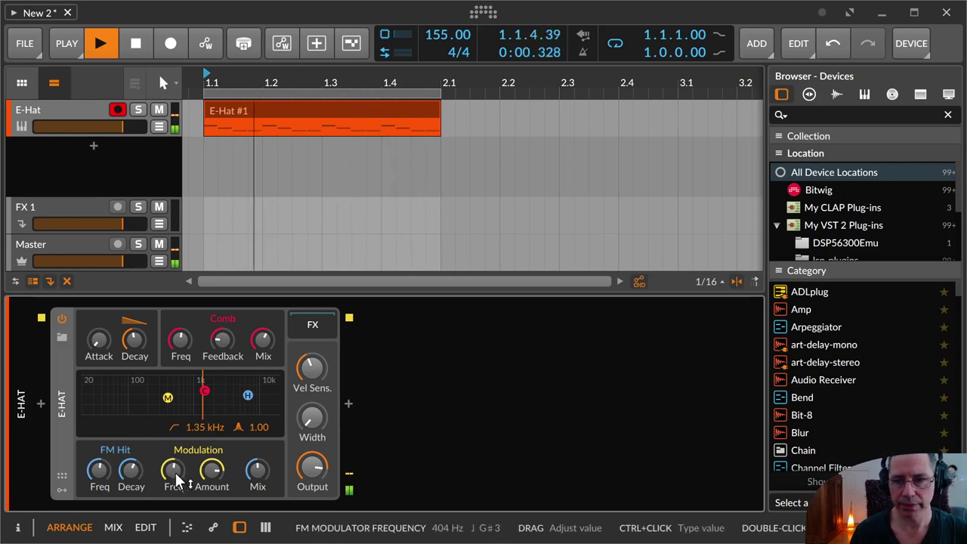
pyautogui.moveTo(174, 475); pyautogui.dragTo(174, 527)
pyautogui.moveTo(216, 478)
pyautogui.mouseDown()
pyautogui.moveTo(215, 454)
pyautogui.moveTo(174, 472)
pyautogui.moveTo(174, 426)
pyautogui.moveTo(211, 492)
pyautogui.moveTo(210, 541)
pyautogui.mouseUp()
pyautogui.moveTo(185, 470)
pyautogui.mouseDown()
pyautogui.moveTo(186, 416)
pyautogui.moveTo(185, 484)
pyautogui.moveTo(185, 462)
pyautogui.moveTo(215, 469)
pyautogui.moveTo(185, 473)
pyautogui.moveTo(212, 450)
pyautogui.mouseUp()
pyautogui.moveTo(257, 470)
pyautogui.mouseDown()
pyautogui.moveTo(258, 505)
pyautogui.moveTo(257, 423)
pyautogui.moveTo(259, 526)
pyautogui.mouseUp()
pyautogui.press('space')
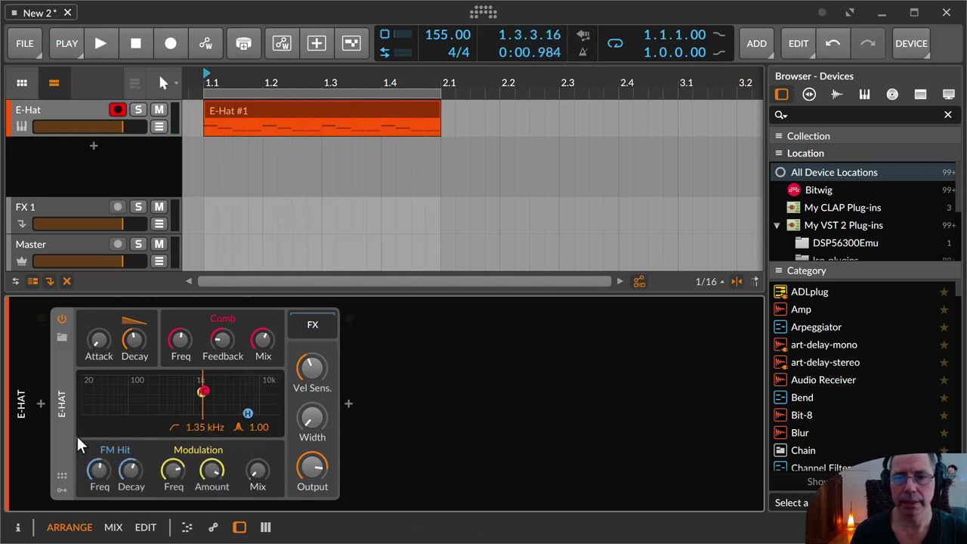
# - Turn the hit mix fully up, lower the modulator and FM hit frequencies, and shorten the FM decay to 107 ms during playback
pyautogui.press('space')
pyautogui.moveTo(258, 476)
pyautogui.mouseDown()
pyautogui.moveTo(259, 423)
pyautogui.moveTo(258, 453)
pyautogui.mouseUp()
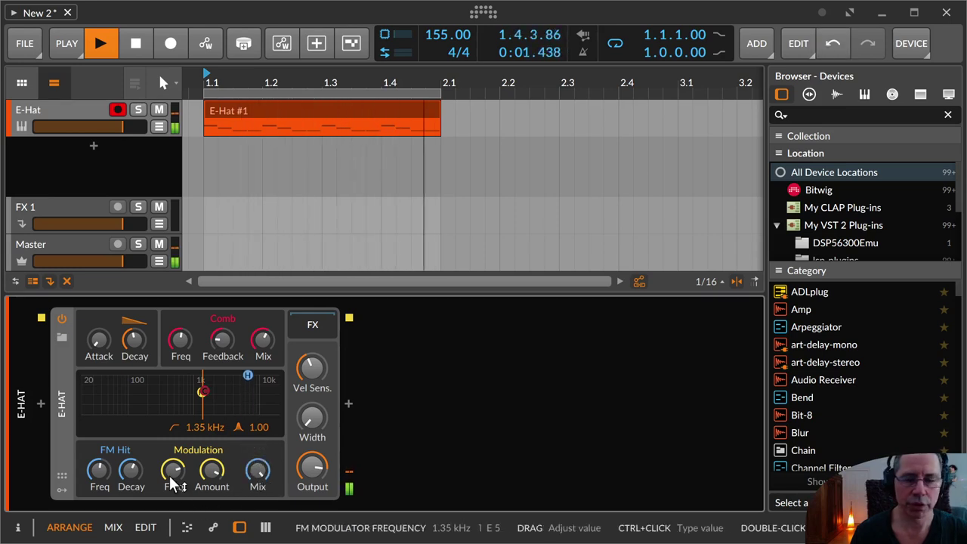
pyautogui.moveTo(173, 472); pyautogui.dragTo(173, 485)
pyautogui.moveTo(97, 476)
pyautogui.mouseDown()
pyautogui.moveTo(98, 486)
pyautogui.moveTo(132, 496)
pyautogui.mouseUp()
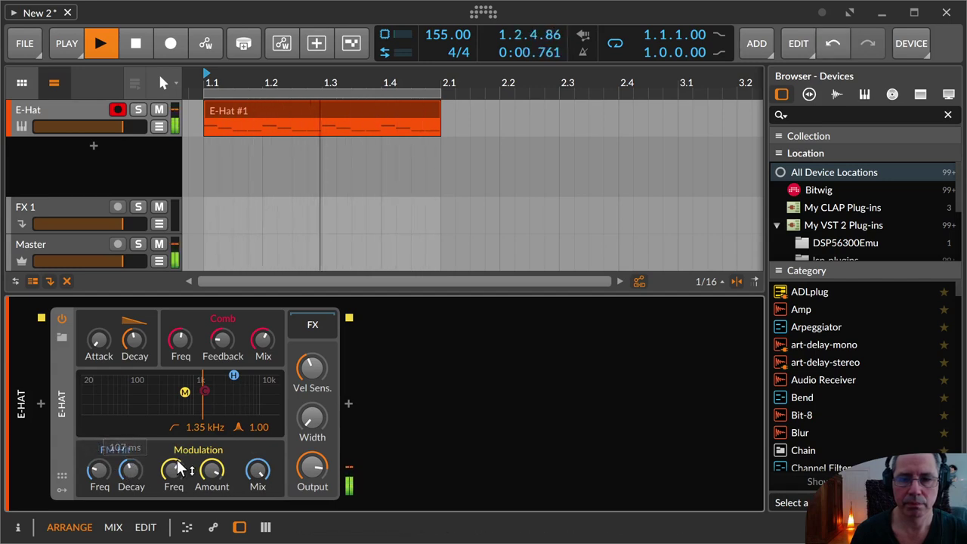
# - Lower the modulator frequency to 370 Hz, shorten the FM decay to 65.2 ms, and reduce the hit mix after stopping playback
pyautogui.moveTo(173, 472)
pyautogui.mouseDown()
pyautogui.moveTo(173, 457)
pyautogui.moveTo(173, 466)
pyautogui.moveTo(97, 458)
pyautogui.moveTo(173, 474)
pyautogui.moveTo(173, 492)
pyautogui.mouseUp()
pyautogui.moveTo(99, 471); pyautogui.dragTo(137, 471)
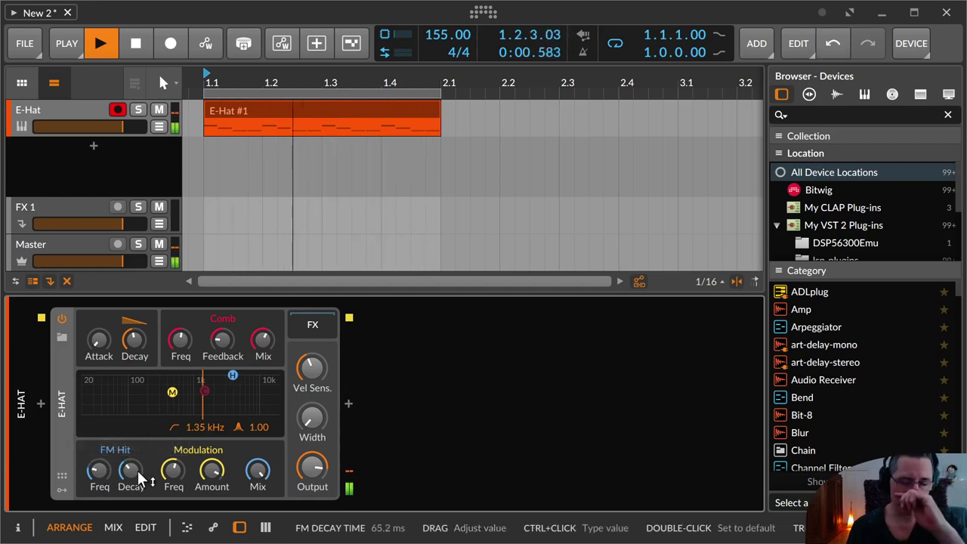
pyautogui.press('space')
pyautogui.moveTo(264, 477); pyautogui.dragTo(264, 500)
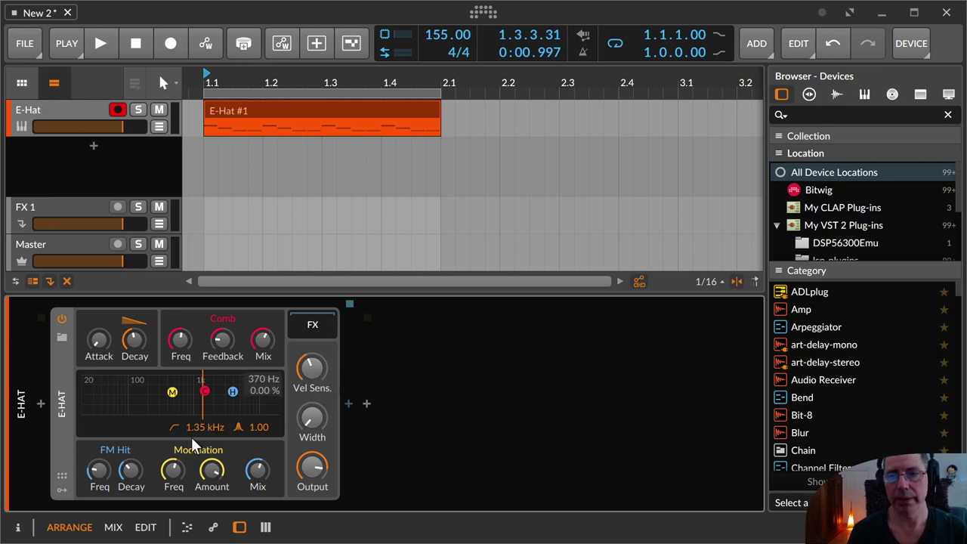
# - Audition several noise width settings, including 26.0 % and 63.1 %, and settle on a moderate width below half
pyautogui.moveTo(300, 422)
pyautogui.mouseDown()
pyautogui.moveTo(306, 397)
pyautogui.moveTo(310, 437)
pyautogui.moveTo(309, 412)
pyautogui.moveTo(308, 423)
pyautogui.mouseUp()
pyautogui.press('space')
pyautogui.press('space')
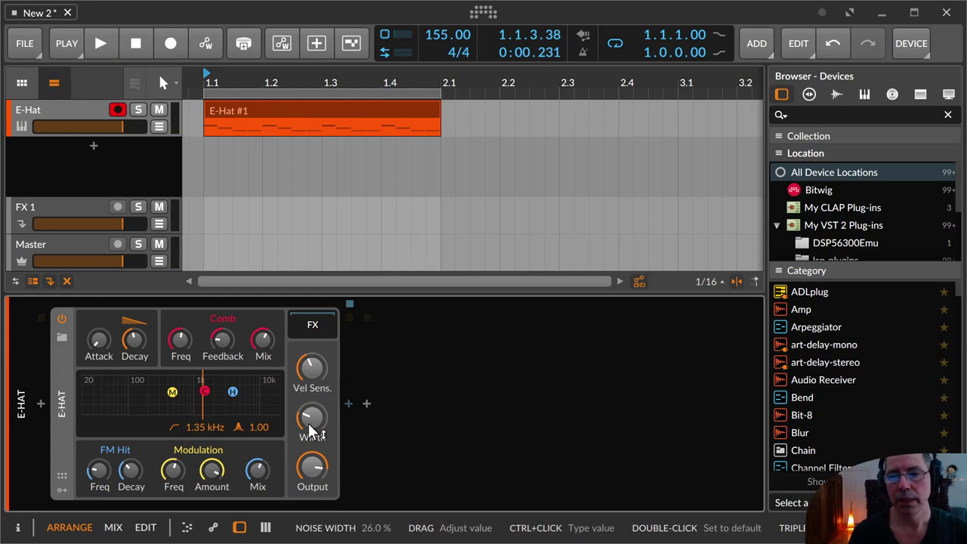
pyautogui.moveTo(308, 423)
pyautogui.mouseDown()
pyautogui.moveTo(308, 412)
pyautogui.moveTo(307, 423)
pyautogui.mouseUp()
pyautogui.press('space')
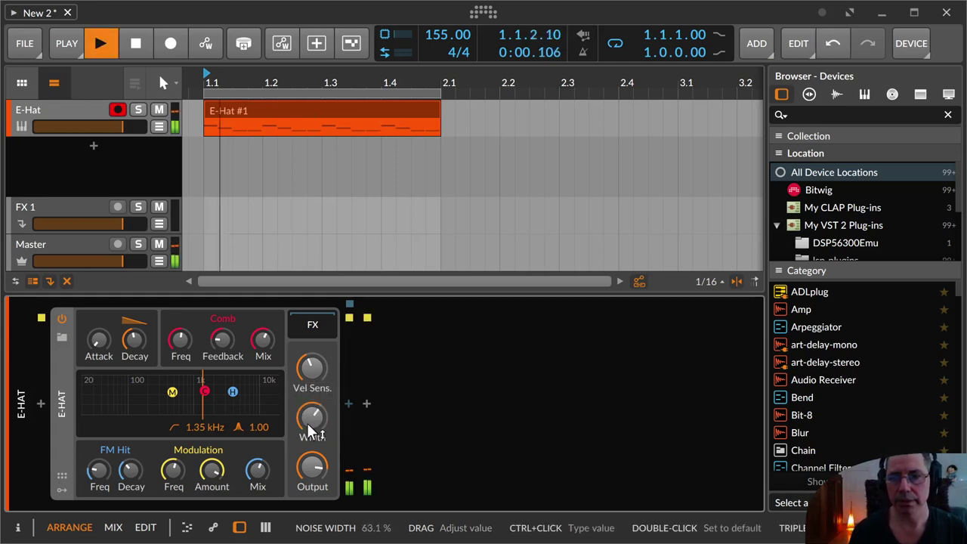
pyautogui.moveTo(307, 423)
pyautogui.mouseDown()
pyautogui.moveTo(307, 413)
pyautogui.moveTo(306, 453)
pyautogui.moveTo(304, 382)
pyautogui.moveTo(306, 430)
pyautogui.moveTo(310, 423)
pyautogui.mouseUp()
pyautogui.press('space')
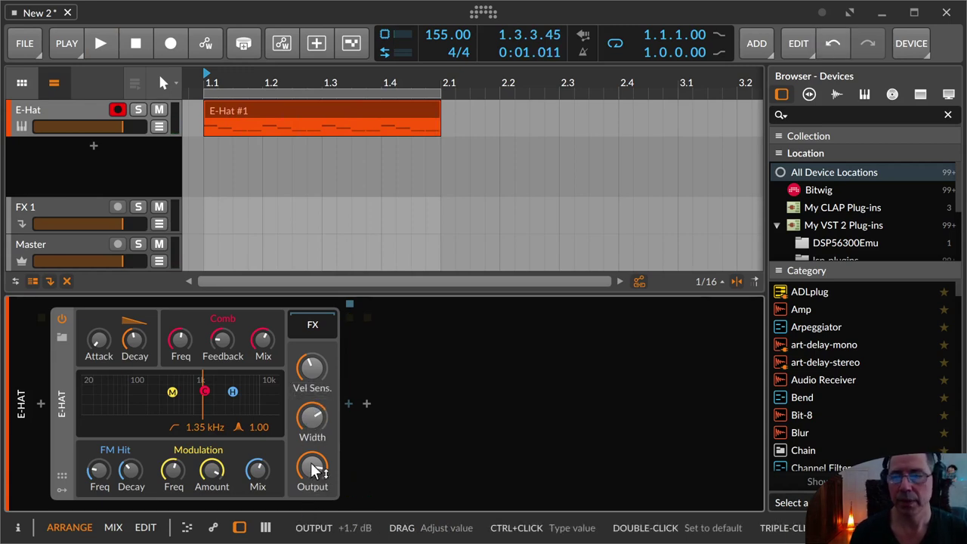
pyautogui.press('space')
pyautogui.moveTo(312, 417); pyautogui.dragTo(312, 428)
pyautogui.press('space')
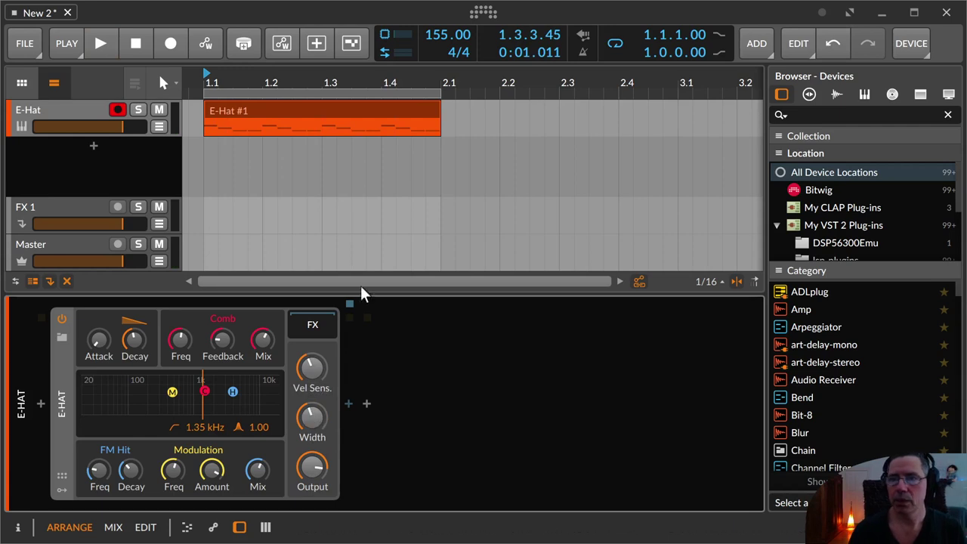
# - Open the E-Hat #1 clip for note editing and select all its E2, D#2 and D2 notes in turn by pitch
pyautogui.click(360, 114)
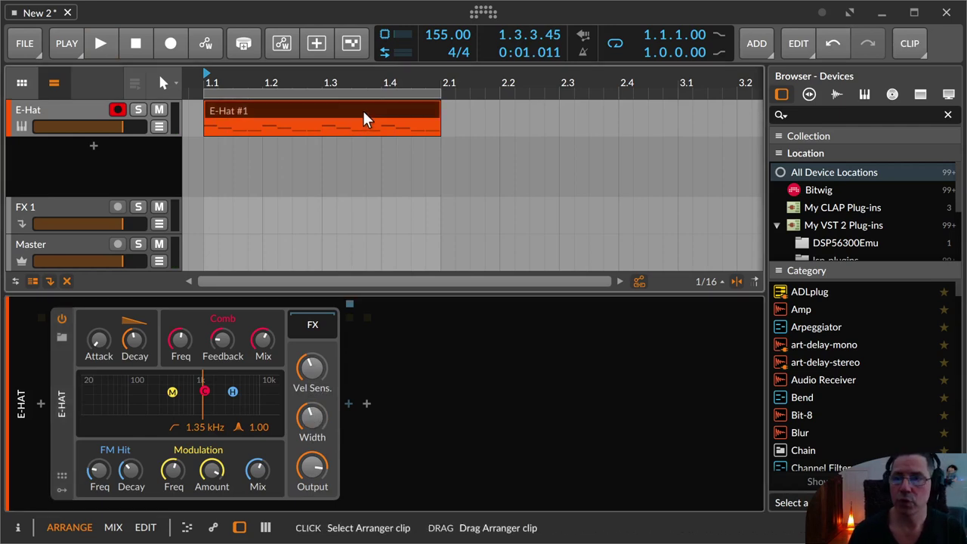
pyautogui.doubleClick(362, 110)
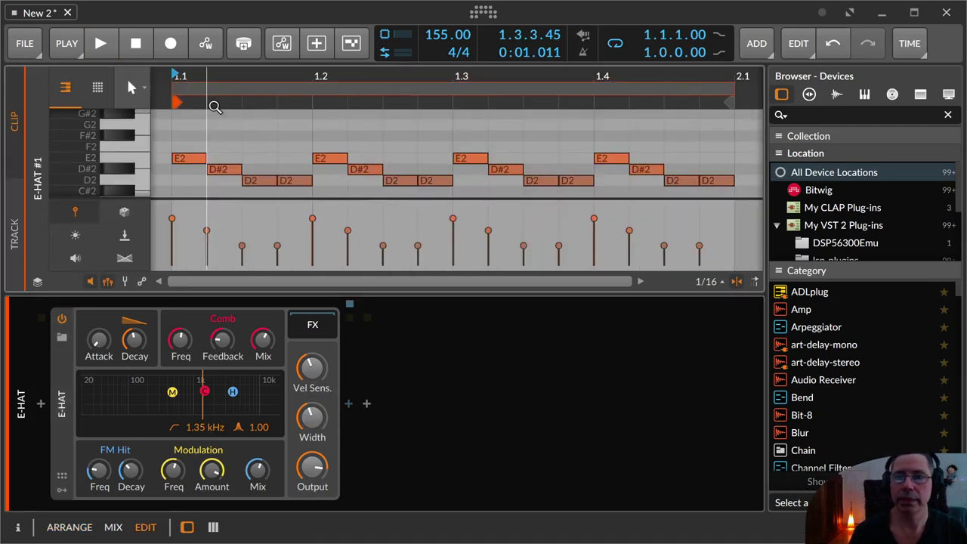
pyautogui.moveTo(186, 76)
pyautogui.mouseDown()
pyautogui.moveTo(204, 76)
pyautogui.moveTo(195, 76)
pyautogui.mouseUp()
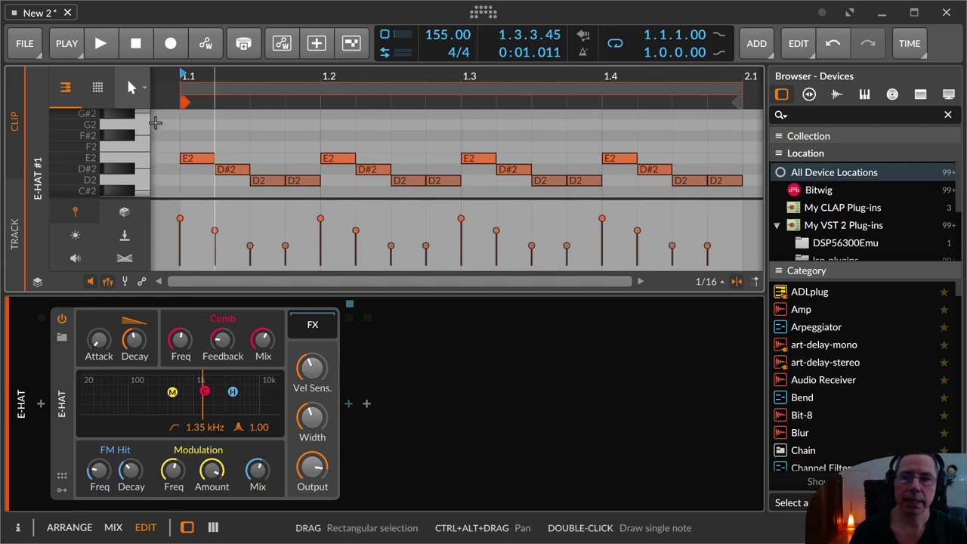
pyautogui.click(132, 165)
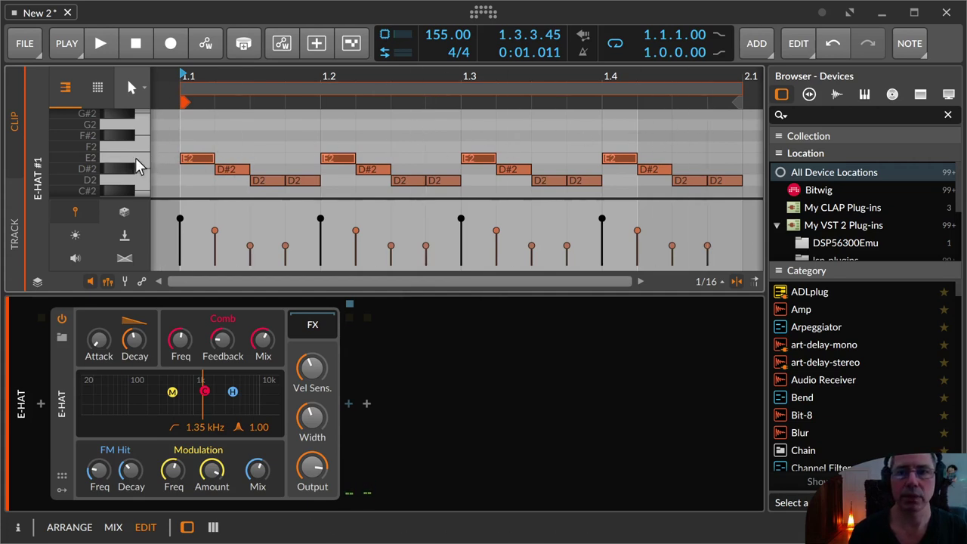
pyautogui.click(126, 171)
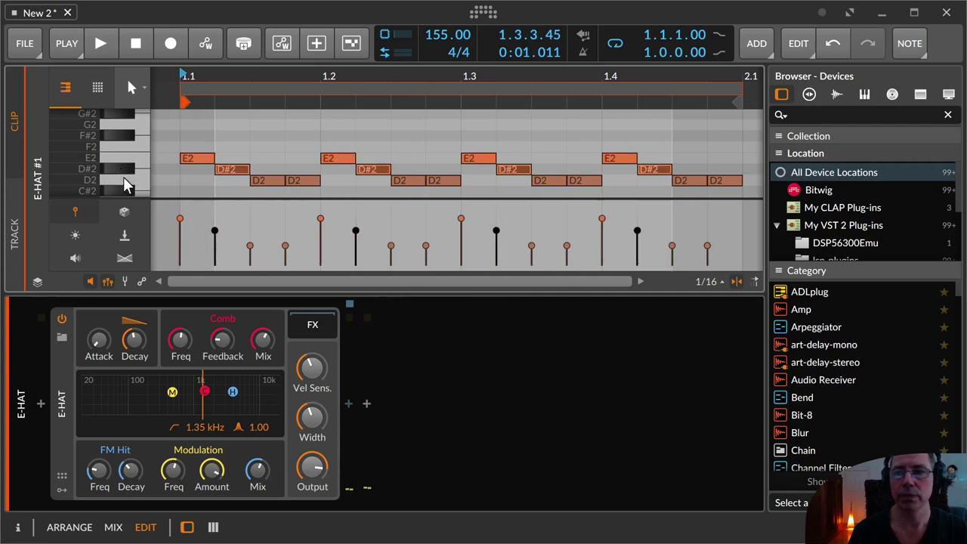
pyautogui.click(124, 180)
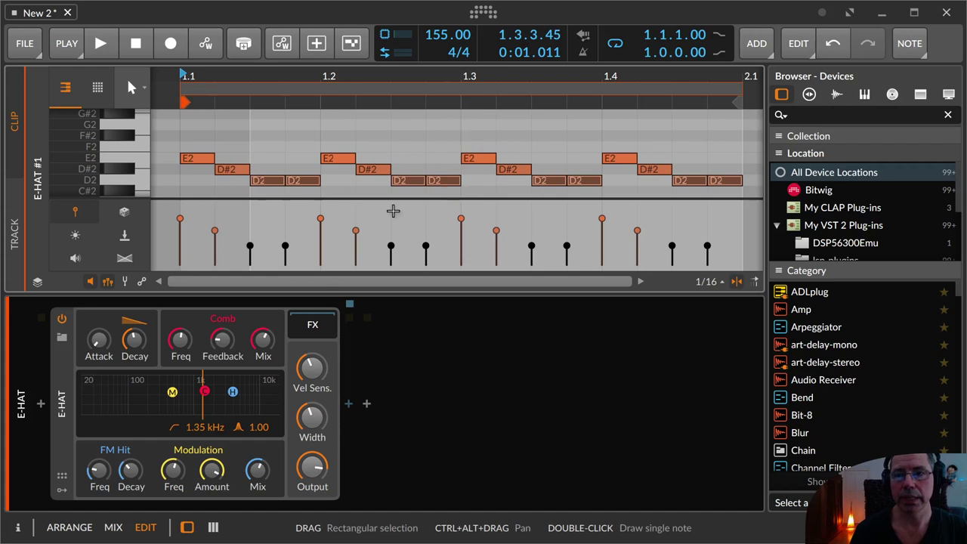
# - Raise the D2 notes' velocity to the level of the D#2 notes and compare the two pitches by sound
pyautogui.moveTo(250, 245); pyautogui.dragTo(254, 249)
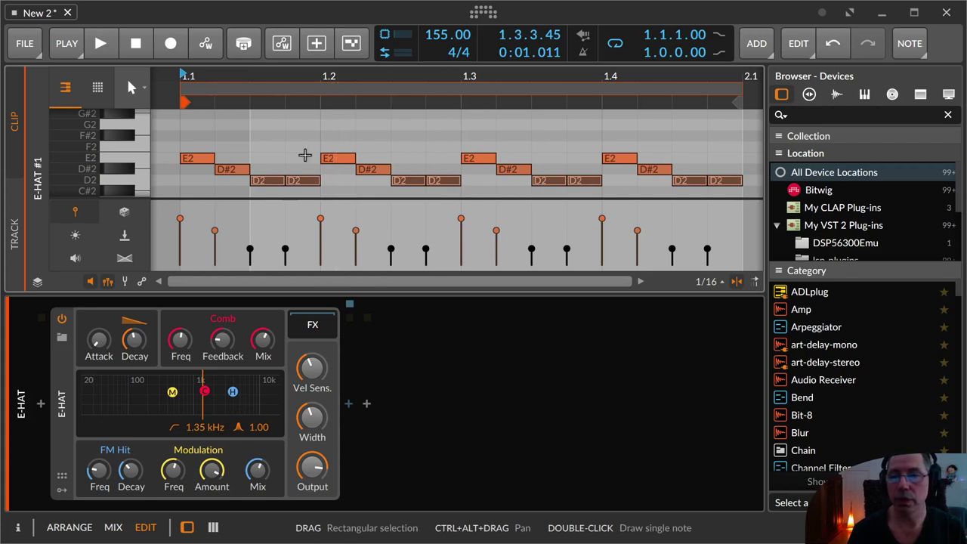
pyautogui.moveTo(268, 180)
pyautogui.keyDown('ctrl'); pyautogui.keyDown('shift'); pyautogui.mouseDown()
pyautogui.moveTo(262, 158)
pyautogui.moveTo(261, 189)
pyautogui.moveTo(260, 170)
pyautogui.mouseUp(); pyautogui.keyUp('shift'); pyautogui.keyUp('ctrl')
pyautogui.click(133, 170)
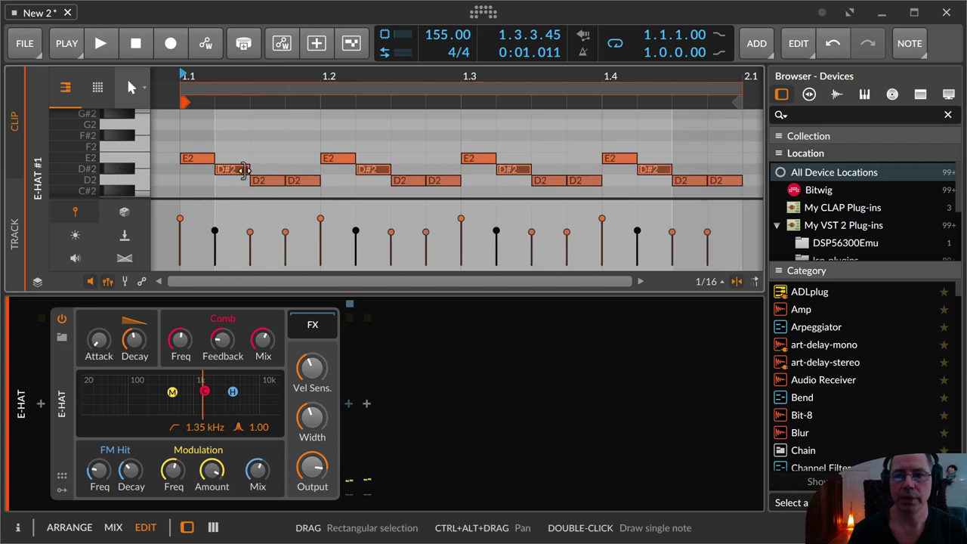
pyautogui.click(144, 184)
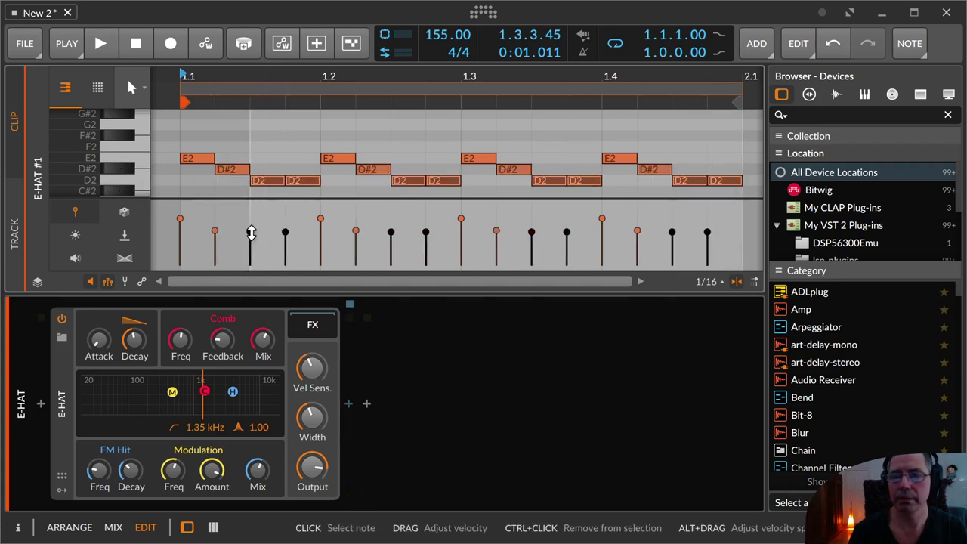
# - Lower the velocity of all D2 notes well below the D#2 notes and play the pattern back
pyautogui.moveTo(252, 234); pyautogui.dragTo(249, 248)
pyautogui.press('space')
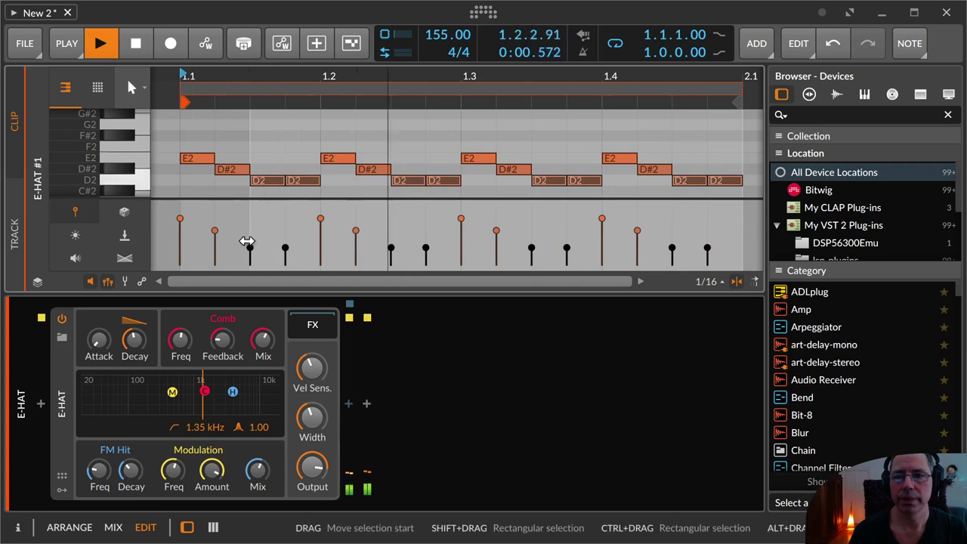
pyautogui.press('space')
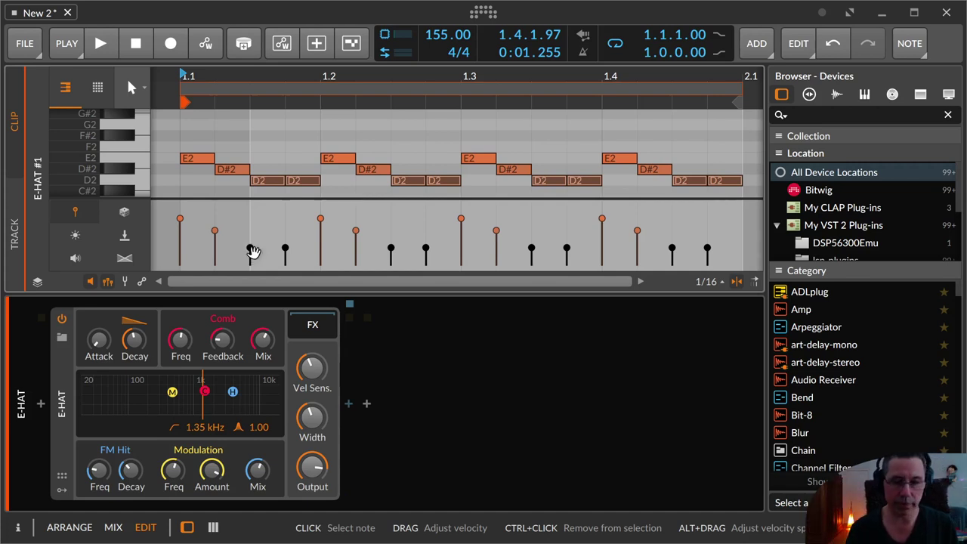
# - Hide the note expressions in the clip editor, clear the note selection, and return to the arrangement
pyautogui.press('v')
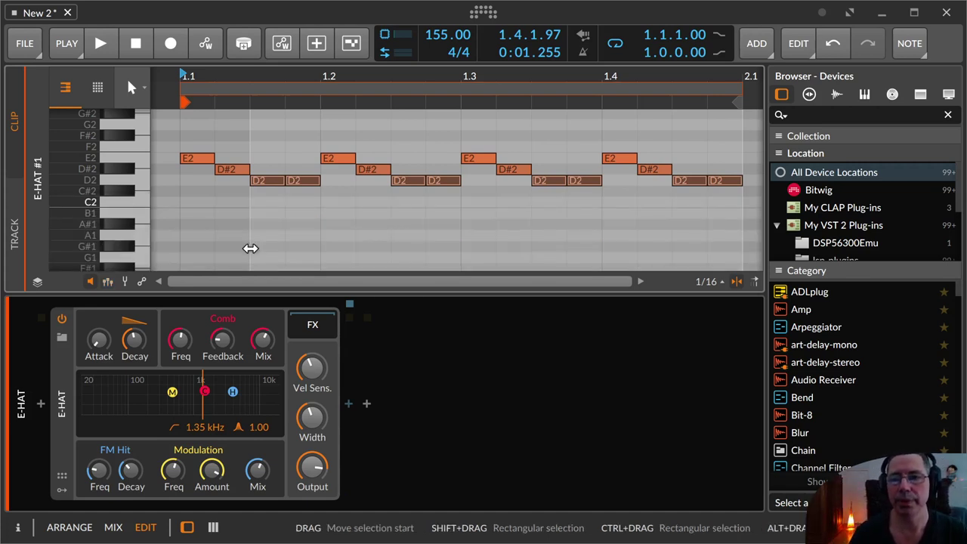
pyautogui.click(111, 280)
pyautogui.click(111, 280)
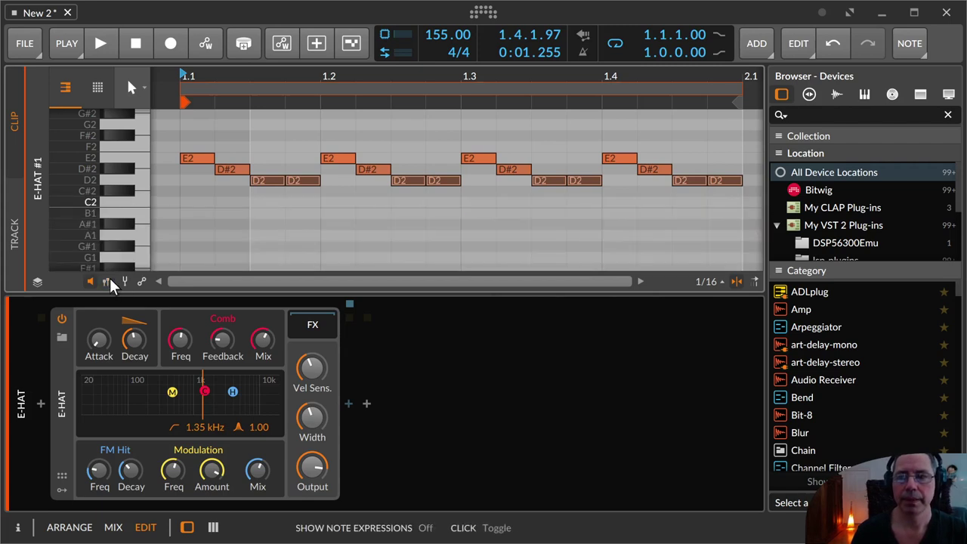
pyautogui.click(318, 233)
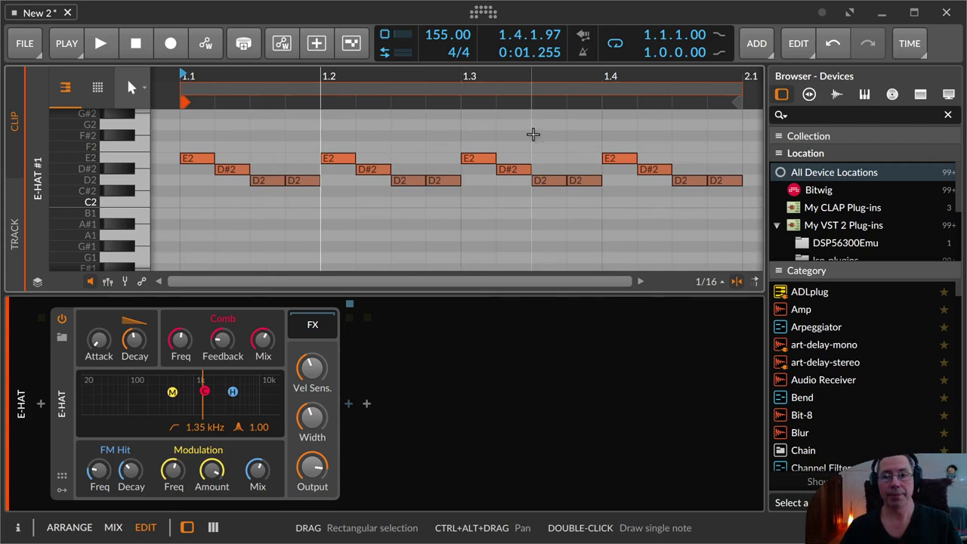
pyautogui.hotkey('alt', '1')
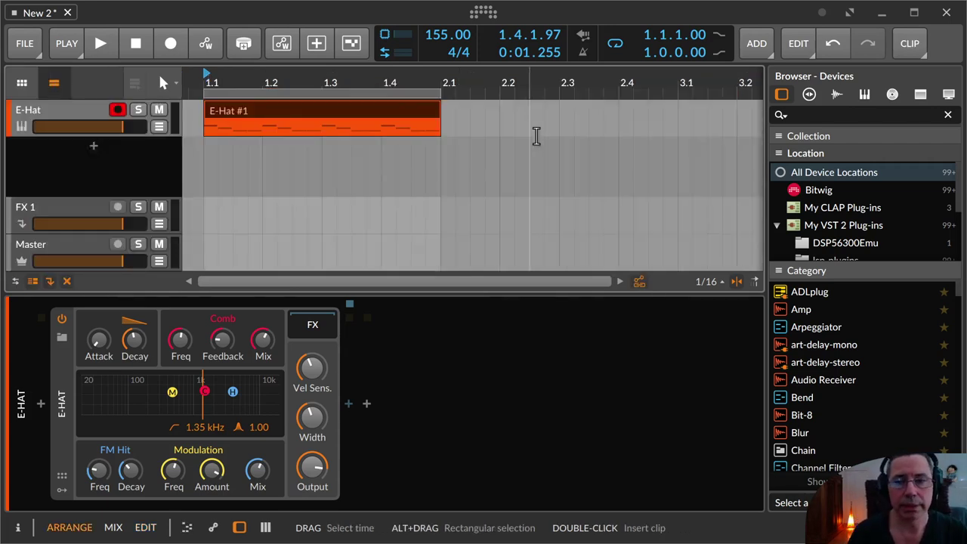